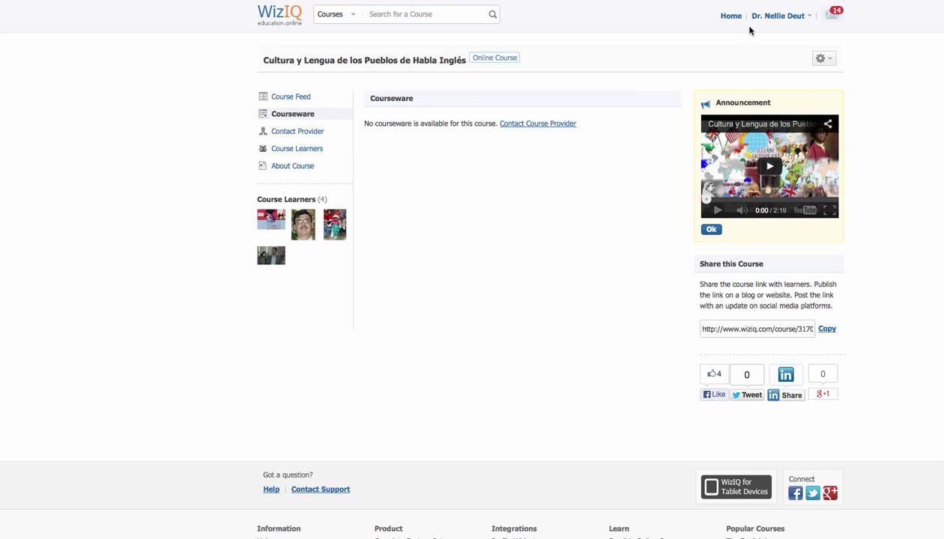
click(728, 17)
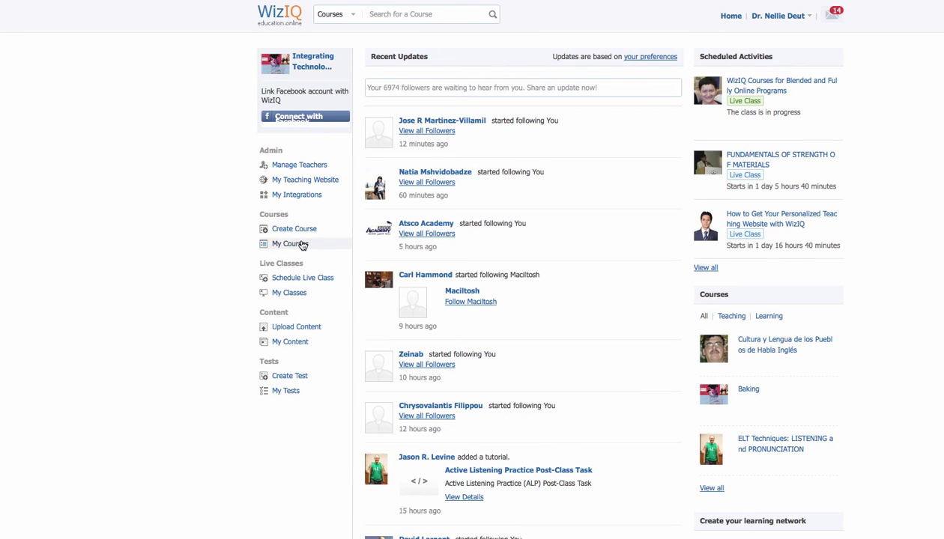
click(299, 230)
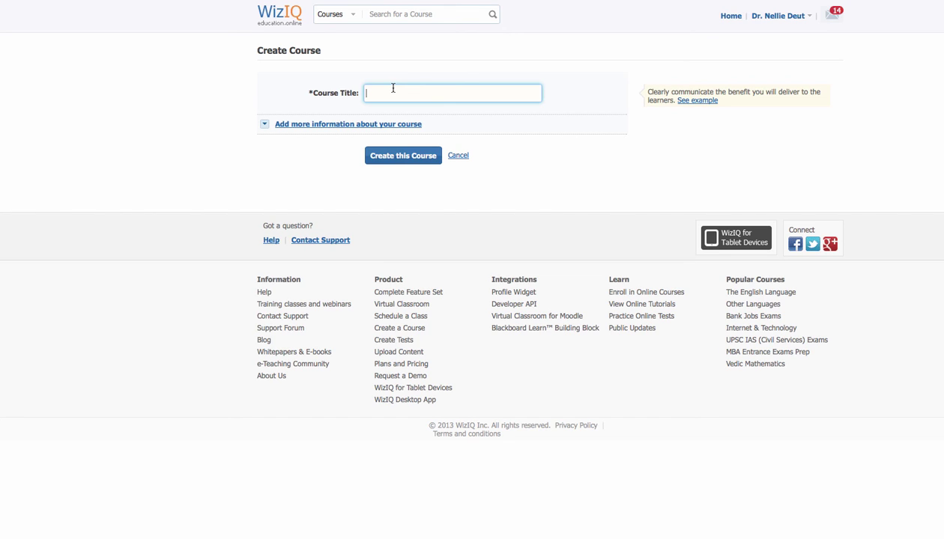
text(Wa`igt)
key(BackSpace)
key(BackSpace)
key(BackSpace)
Open the list of created courses, review the Baking course's edit form and return to the list without changes.
click(725, 16)
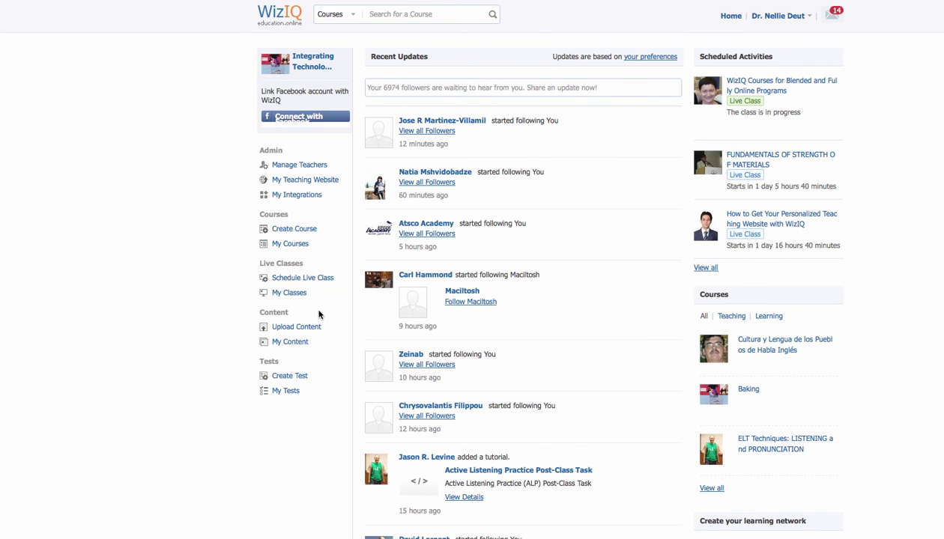
click(291, 245)
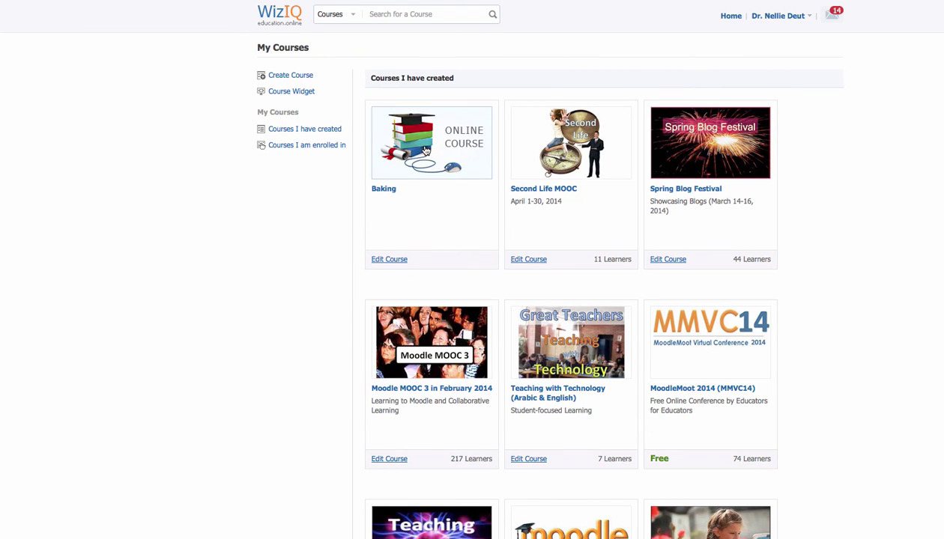
click(387, 260)
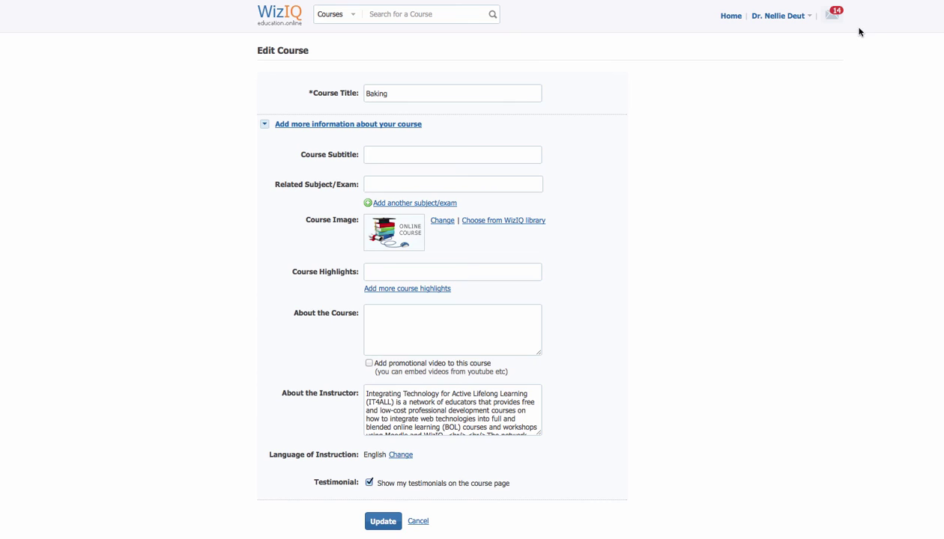
scroll(585, 183, down, 1)
scroll(428, 356, down, 2)
click(52, 0)
key(Escape)
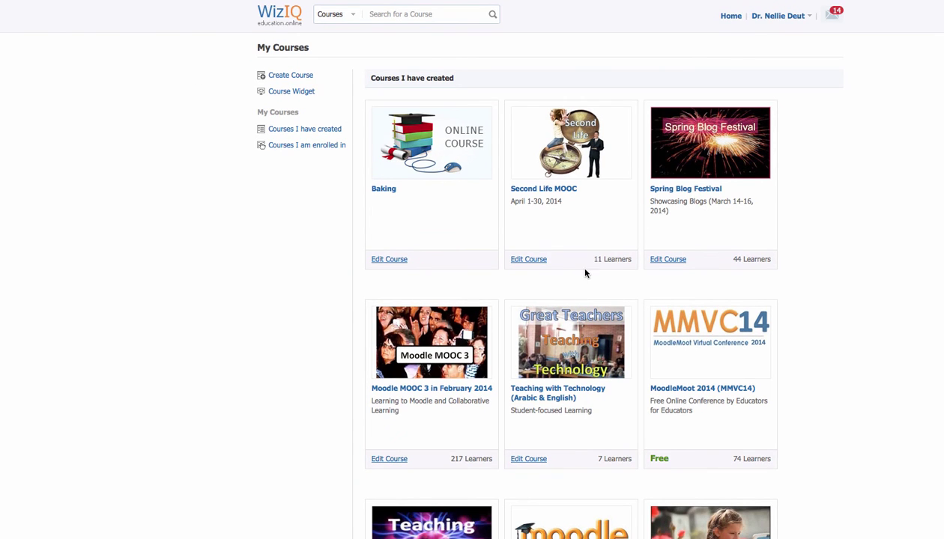
Open the Baking course and delete it, confirming the removal.
click(384, 189)
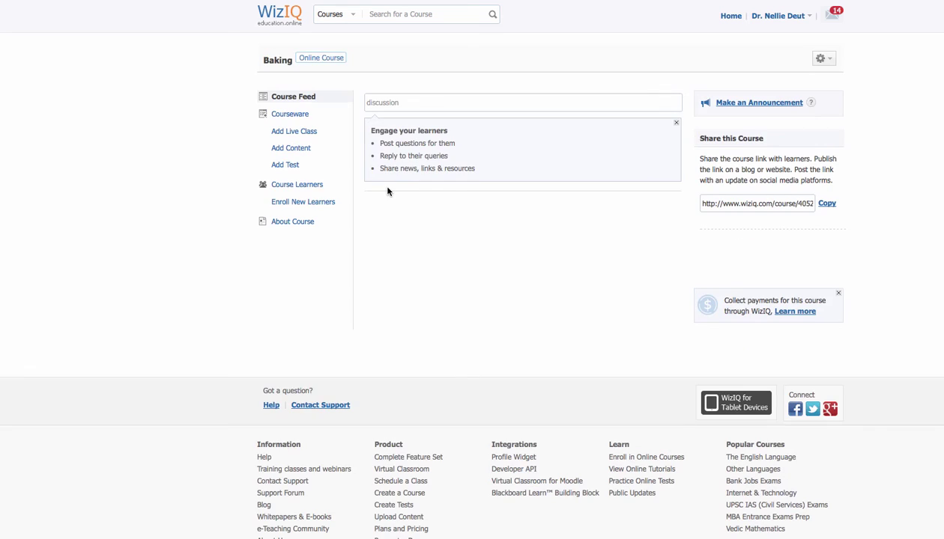
click(828, 59)
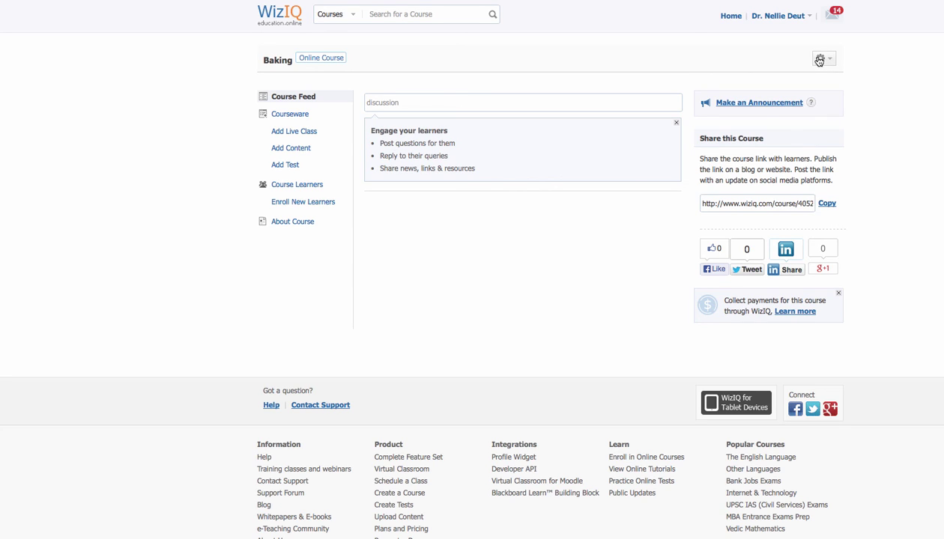
click(826, 60)
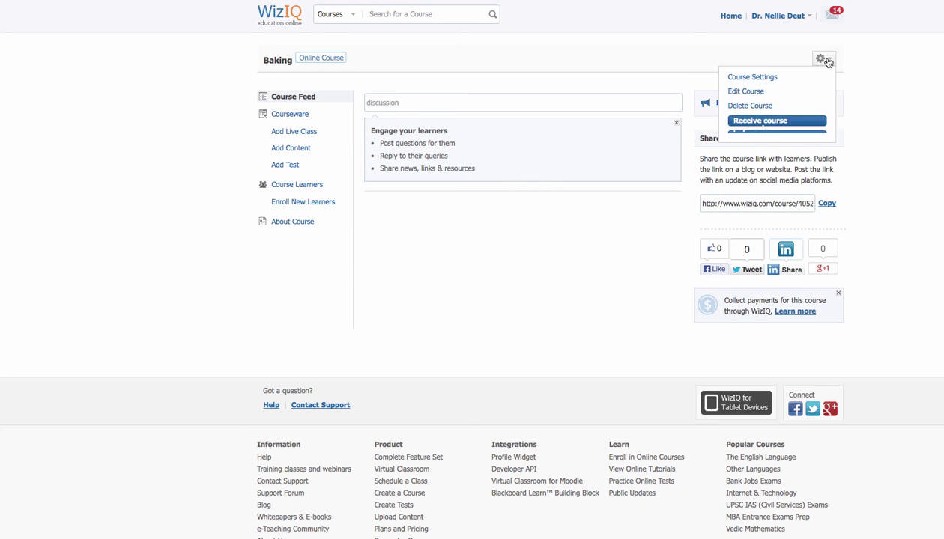
click(755, 110)
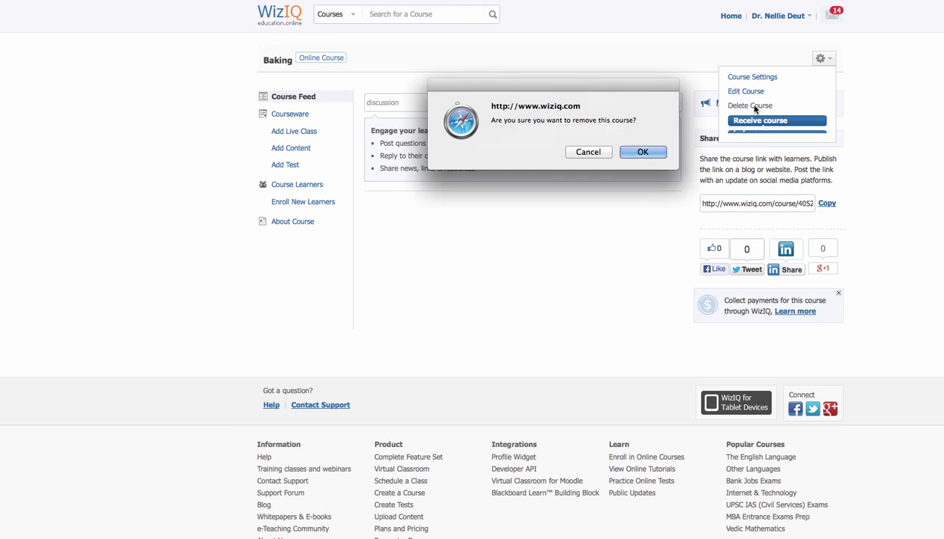
click(646, 156)
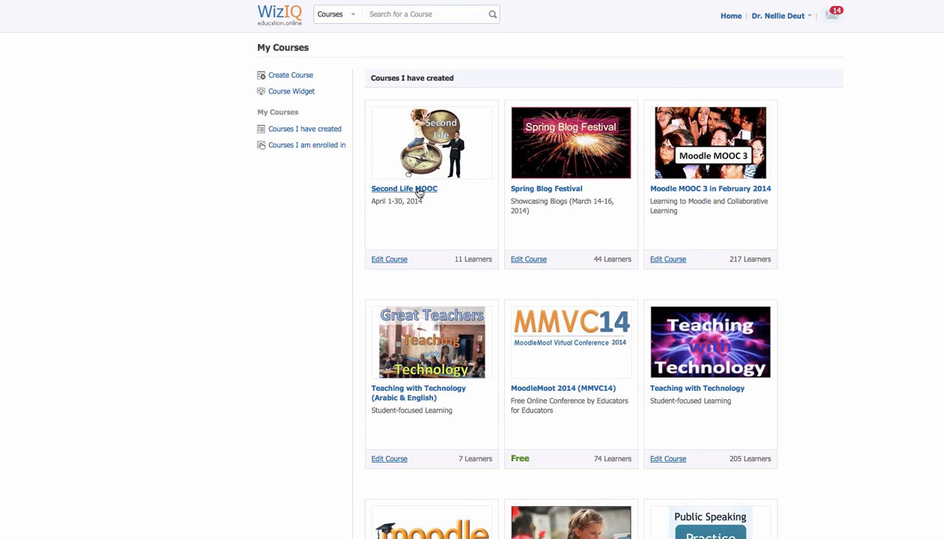
Open the Second Life MOOC course and copy its share link from the course feed.
click(419, 191)
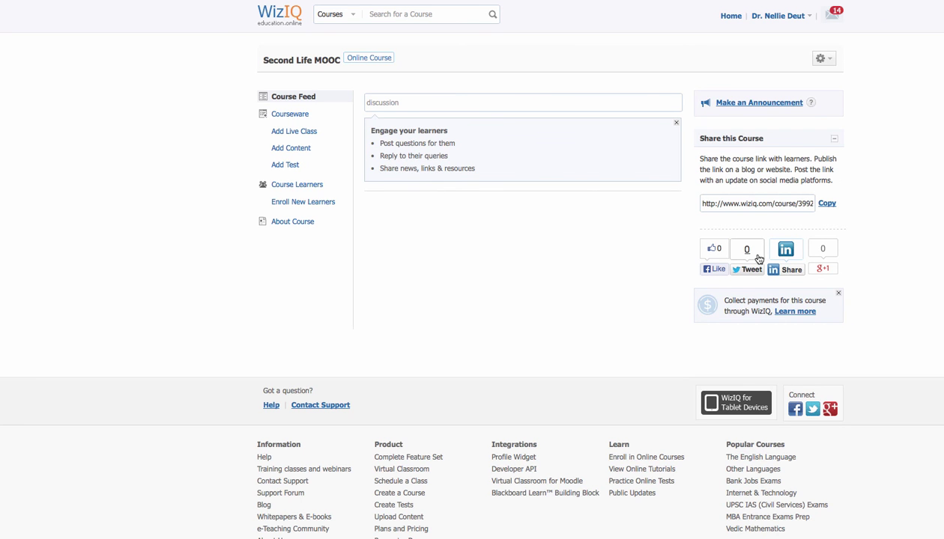
click(807, 207)
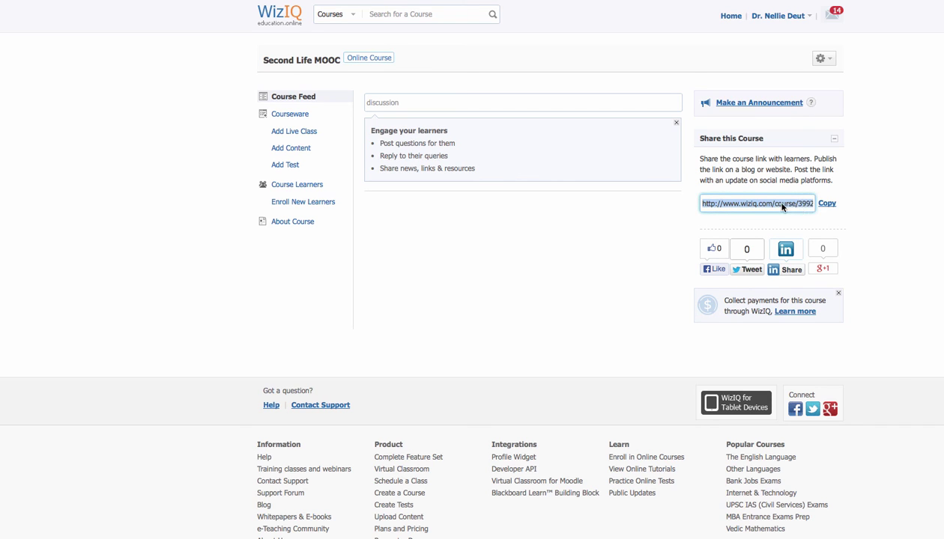
right_click(783, 208)
click(802, 251)
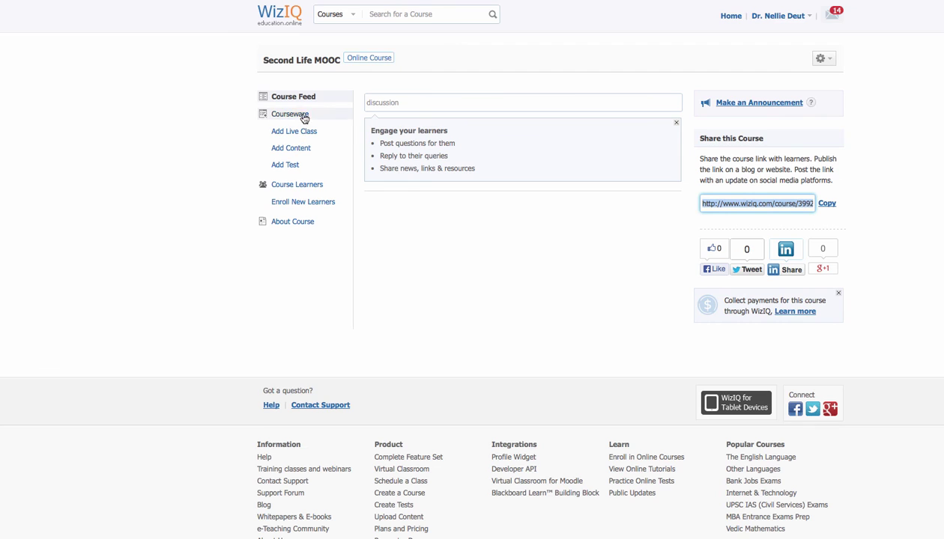
Allow learners to invite other learners in the Second Life MOOC course settings and save them.
click(822, 60)
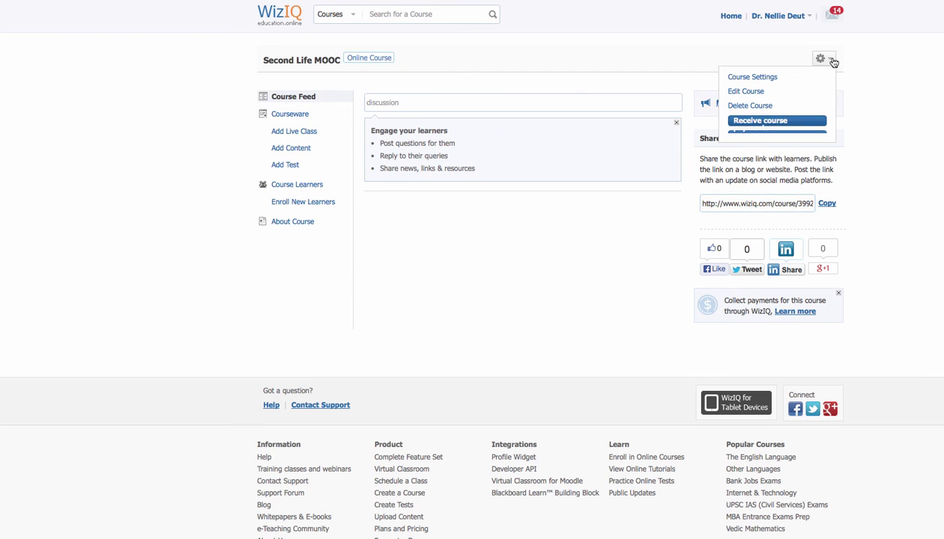
click(759, 81)
click(443, 130)
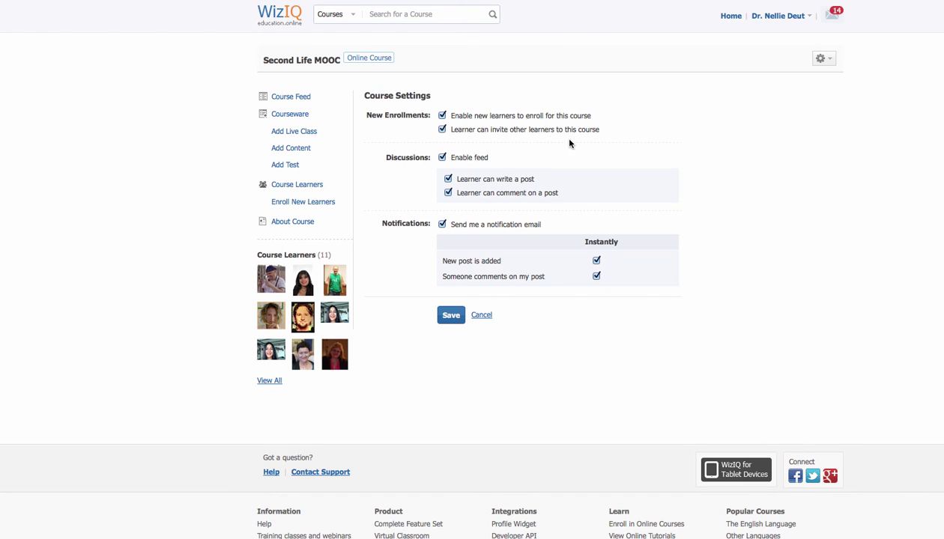
click(451, 316)
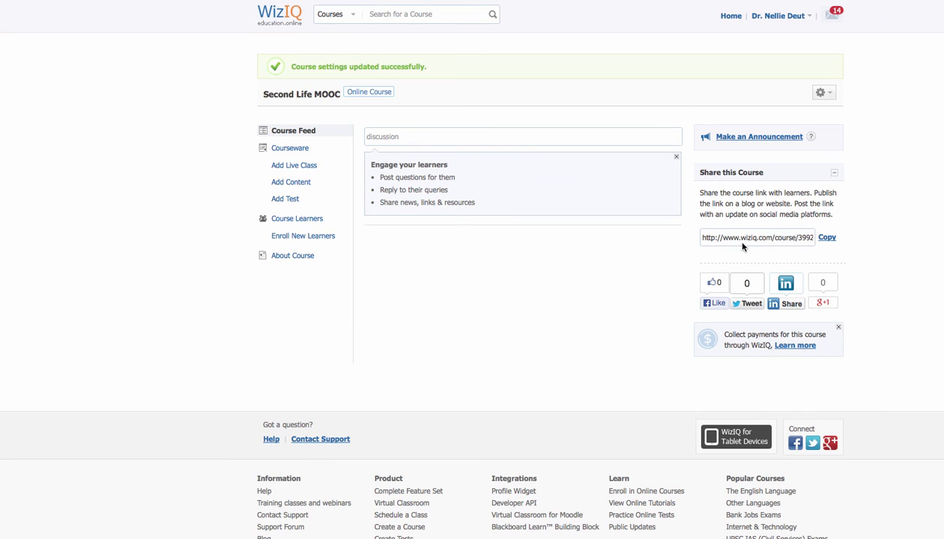
Copy the Second Life MOOC link again after saving the course settings.
click(721, 238)
right_click(745, 239)
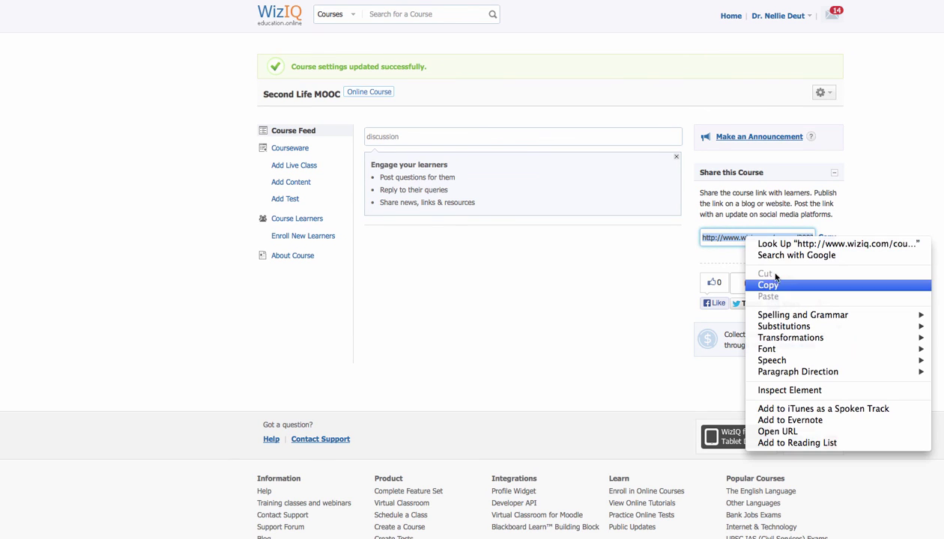
click(781, 285)
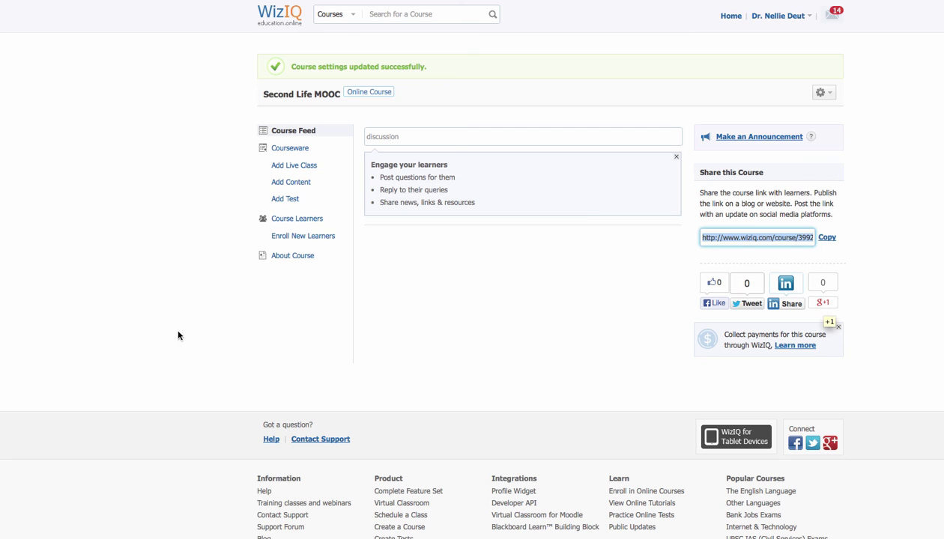
Review the Second Life MOOC's description and edit form, leave the form unchanged and show the course management options.
click(305, 258)
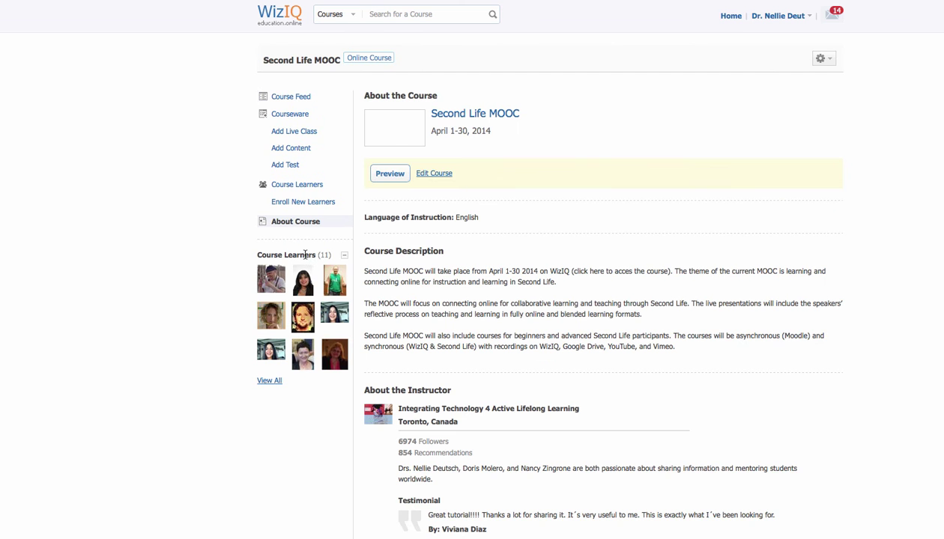
click(434, 175)
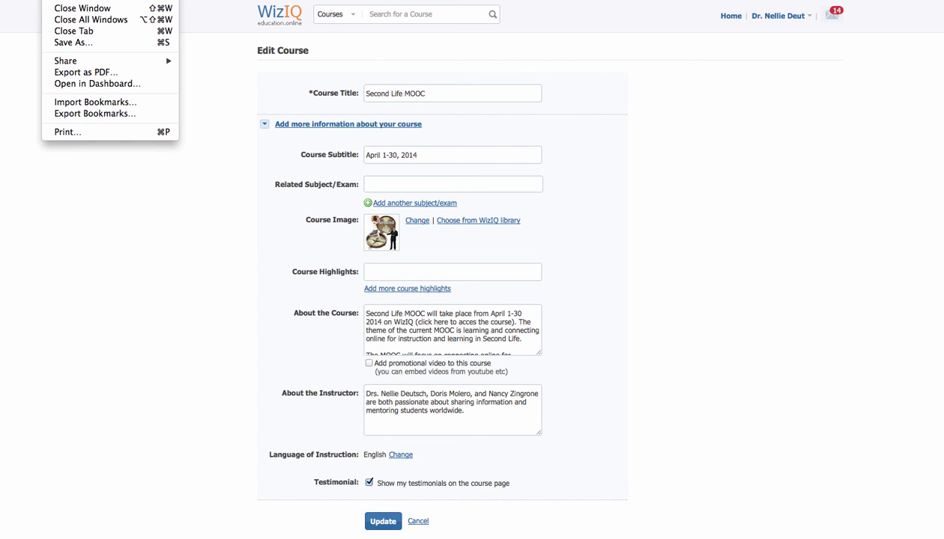
click(524, 37)
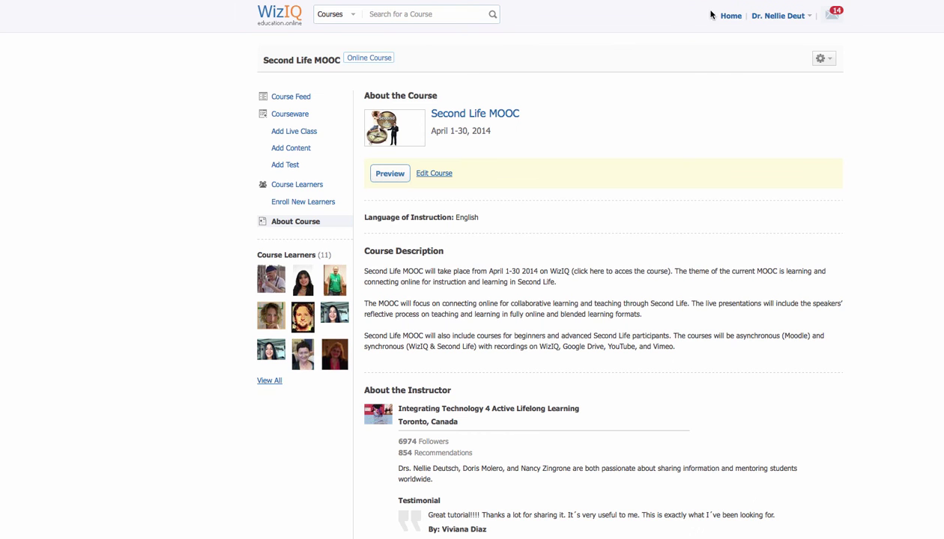
click(822, 60)
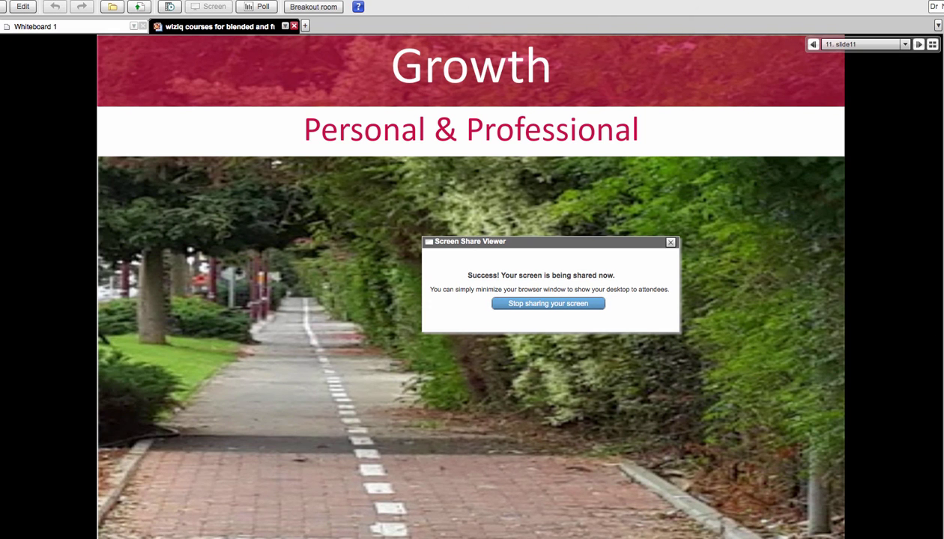
Stop the current screen share in the live virtual classroom and start a new one.
click(547, 303)
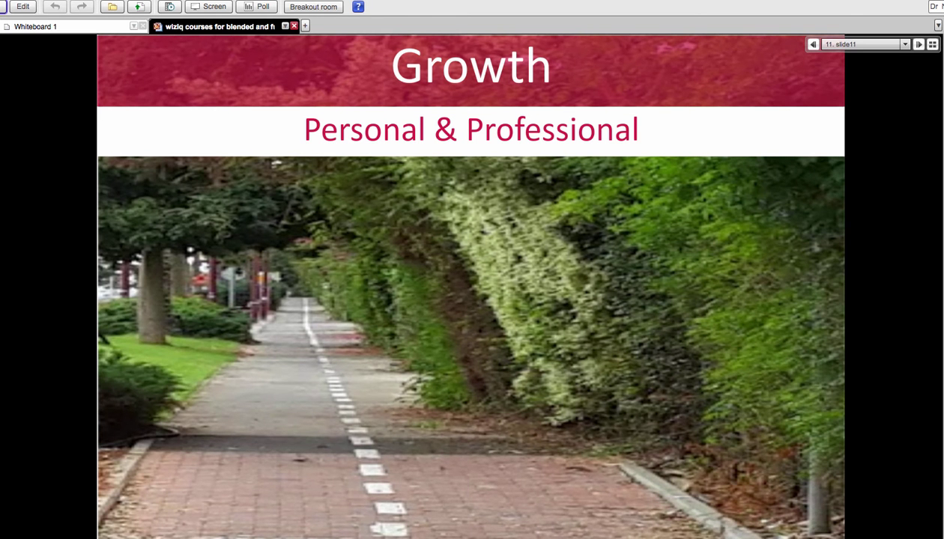
click(201, 7)
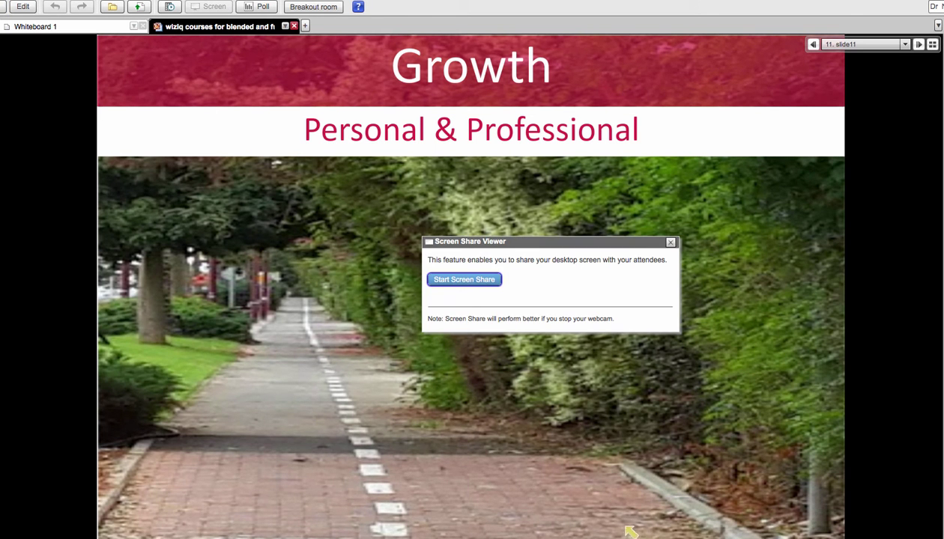
click(456, 280)
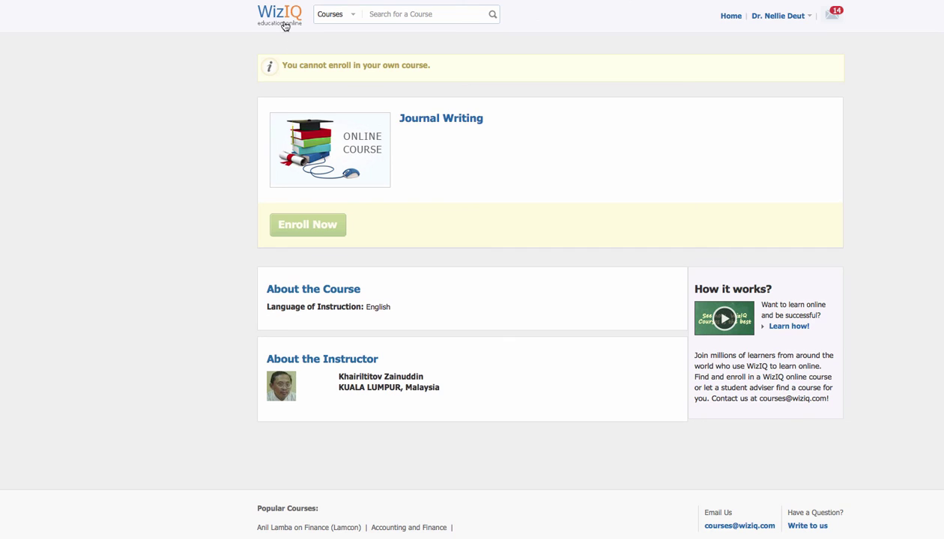
Highlight the own-course enrollment notice on the Journal Writing course page.
drag(282, 64, 443, 62)
click(57, 0)
click(656, 44)
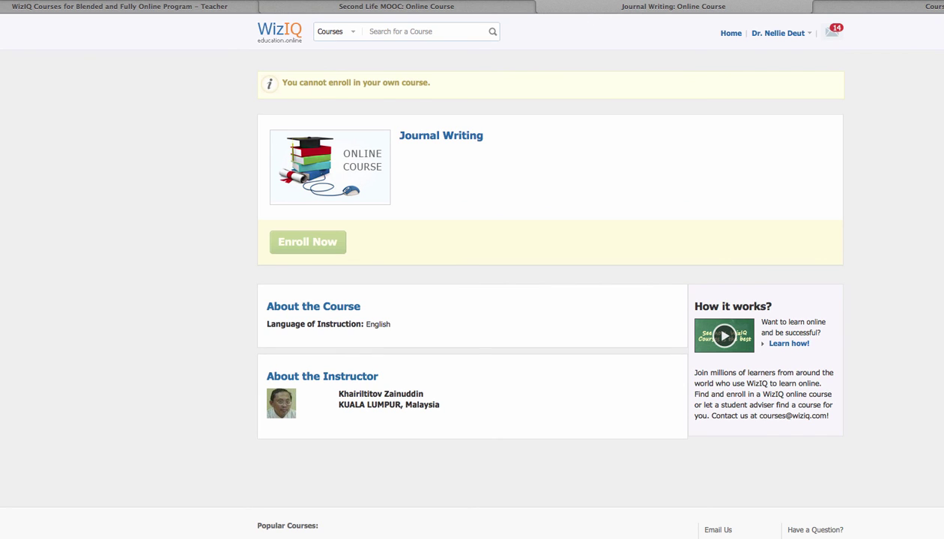
Return to the Second Life MOOC, view its learner list and select the share link there.
click(392, 7)
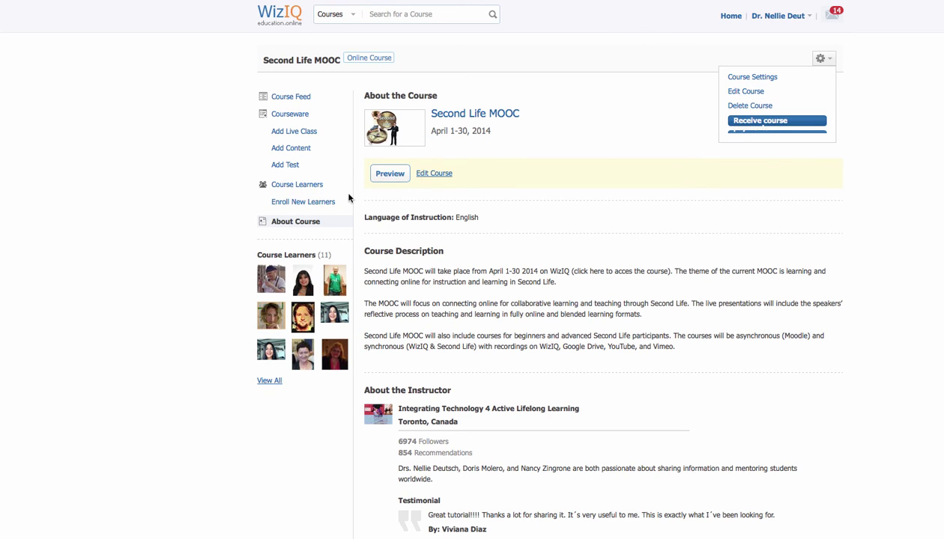
click(301, 188)
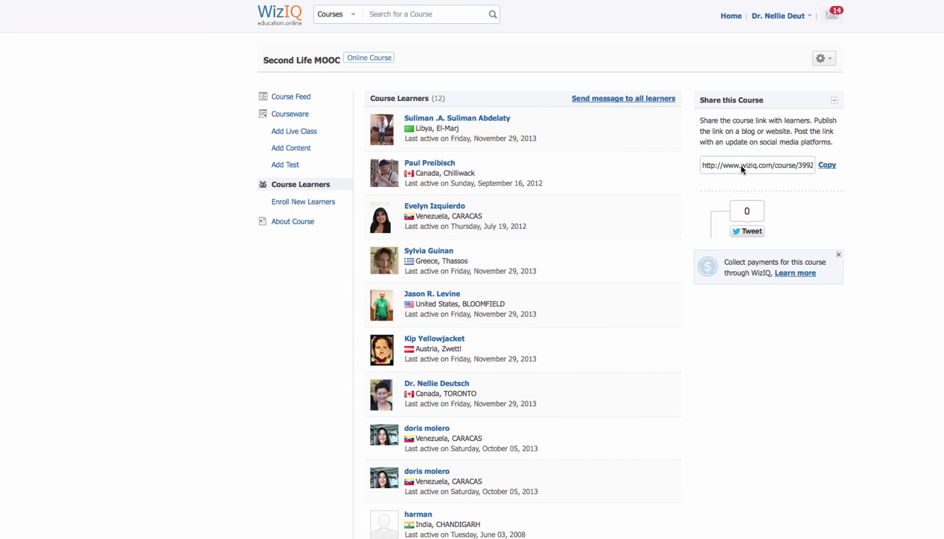
click(742, 170)
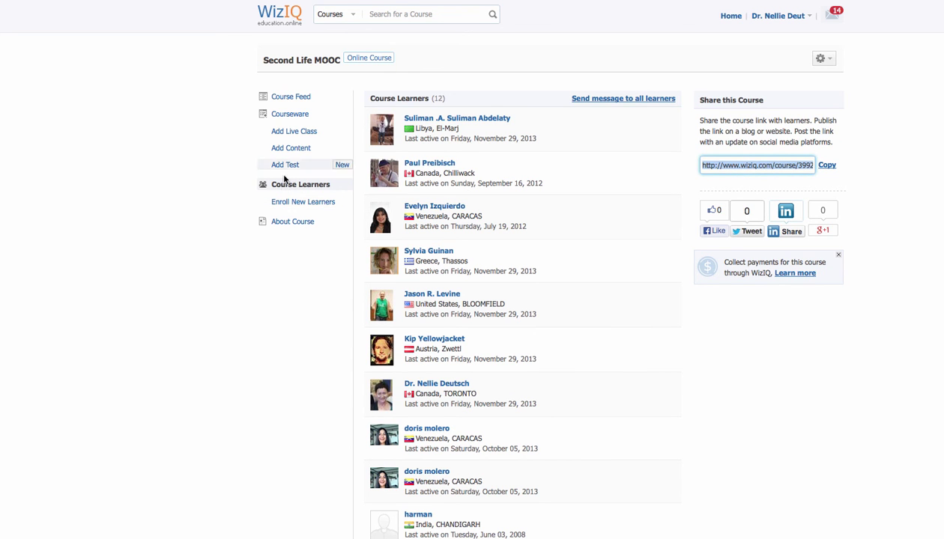
Visit the courseware and course feed pages of the Second Life MOOC, selecting the share link on each.
click(299, 115)
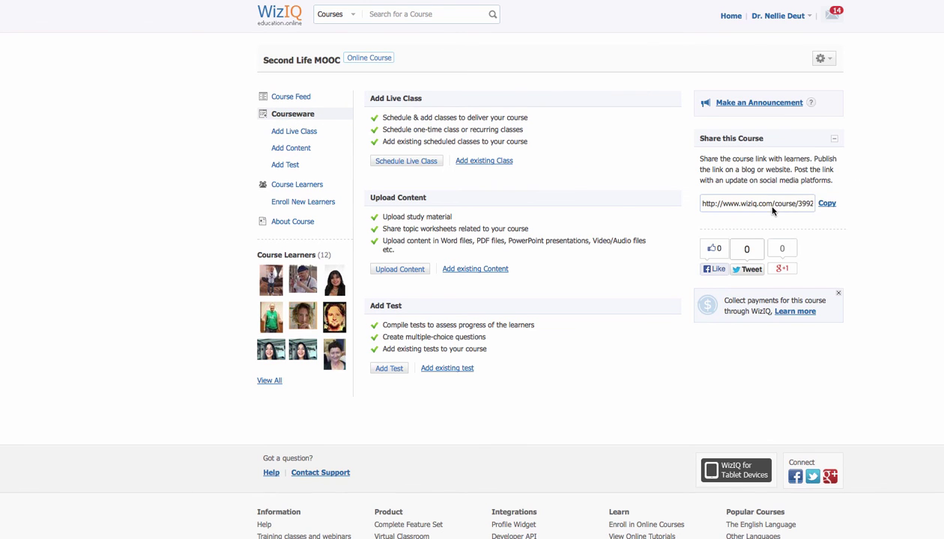
click(758, 204)
click(289, 97)
click(724, 204)
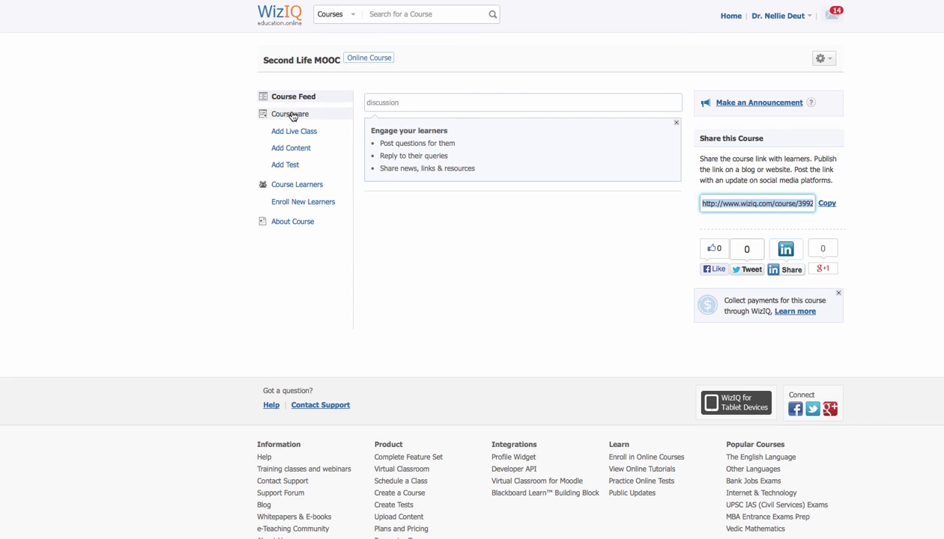
View the course learners, open the Enroll New Learners page and select the full course link.
click(302, 189)
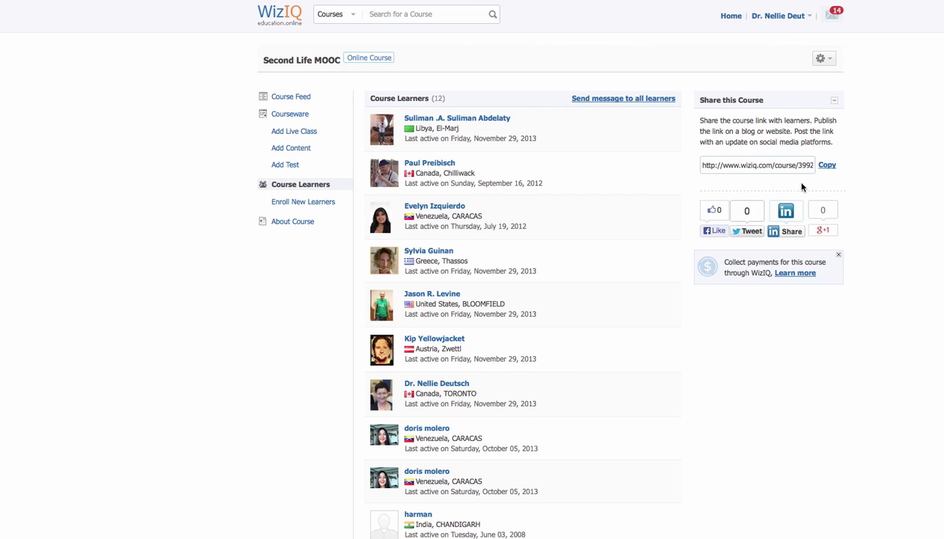
click(312, 204)
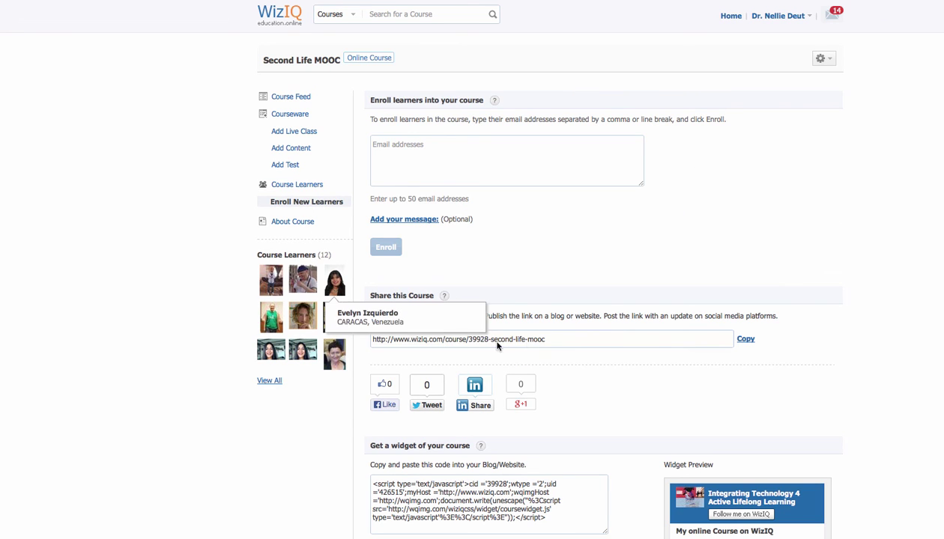
click(536, 343)
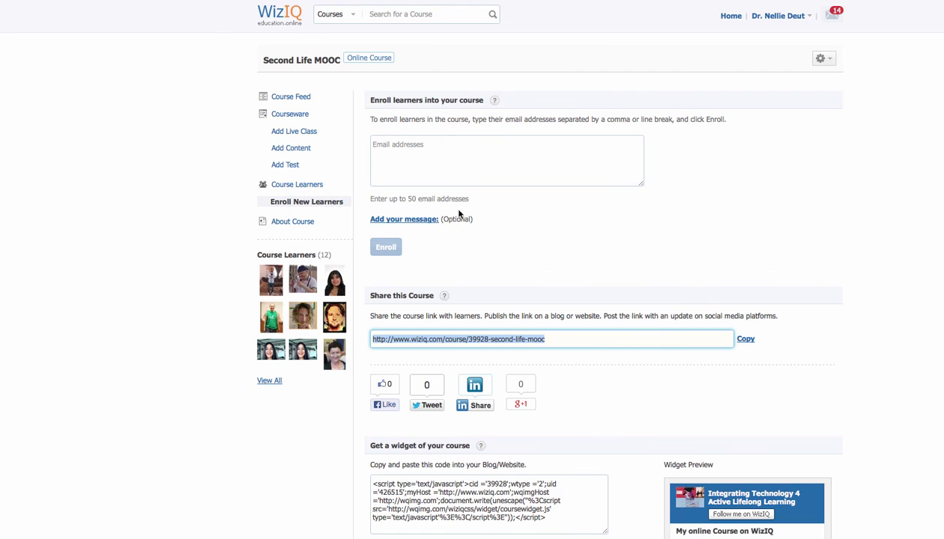
View the About Course page of the Second Life MOOC and return to its course feed.
click(292, 223)
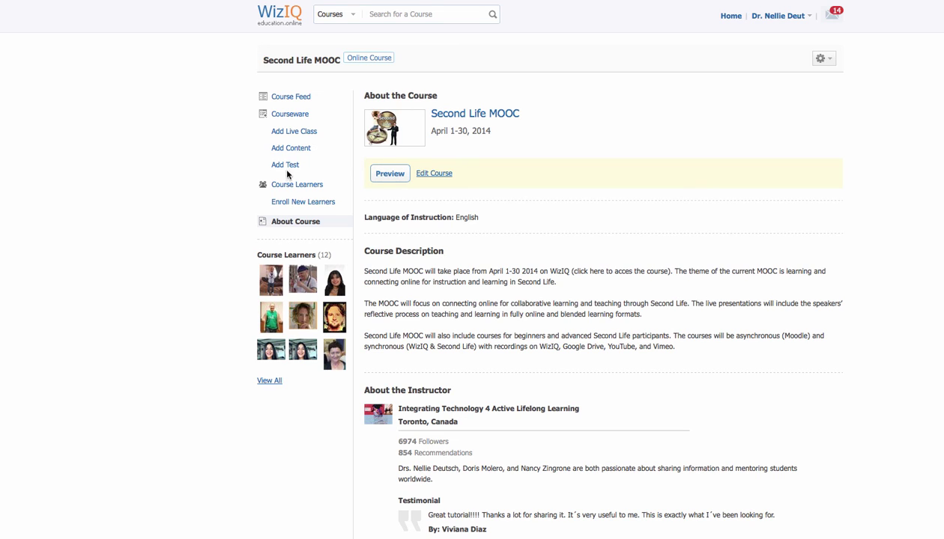
click(303, 101)
click(783, 209)
click(783, 208)
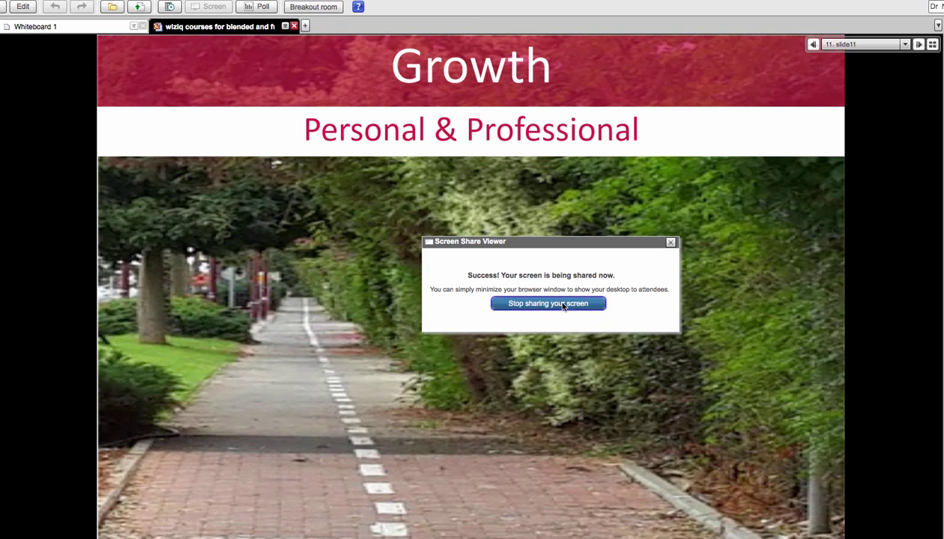
Switch to the virtual classroom, stop sharing the screen and dismiss the extend-session class settings.
click(563, 305)
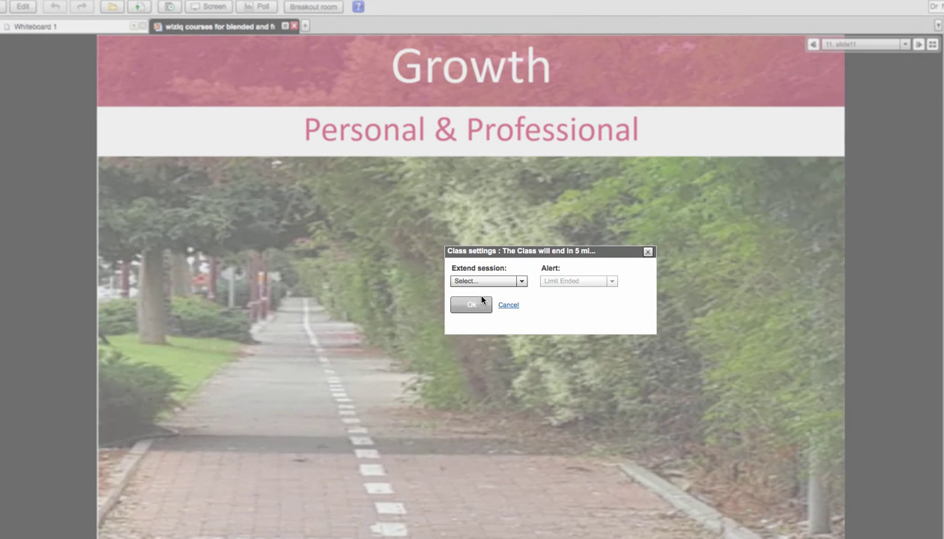
click(479, 301)
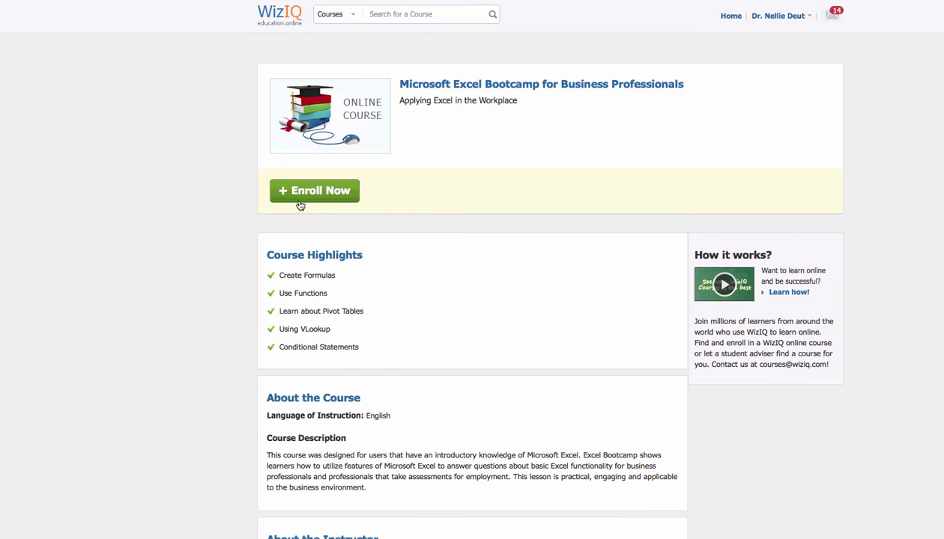
Review the Microsoft Excel Bootcamp for Business Professionals course page and enroll in the course.
scroll(369, 251, down, 3)
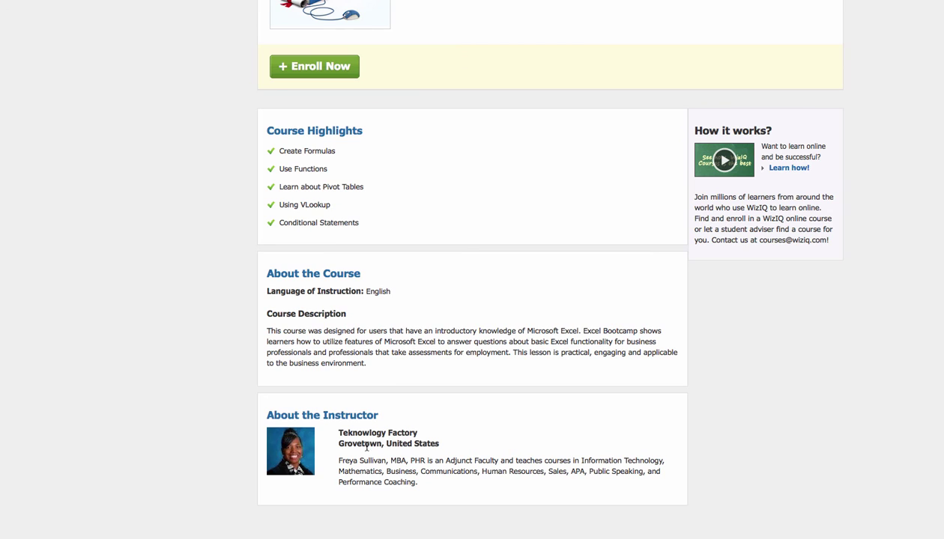
scroll(369, 448, down, 1)
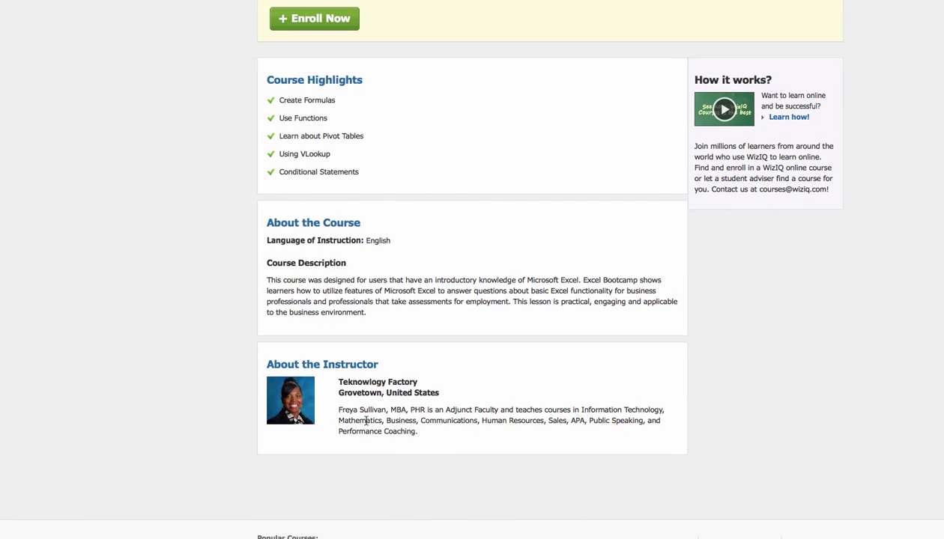
scroll(534, 354, up, 4)
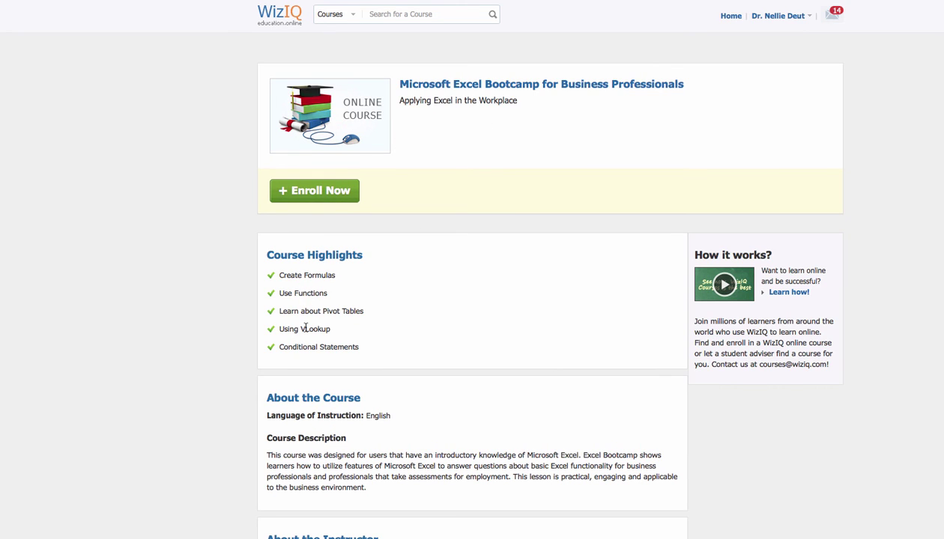
click(337, 197)
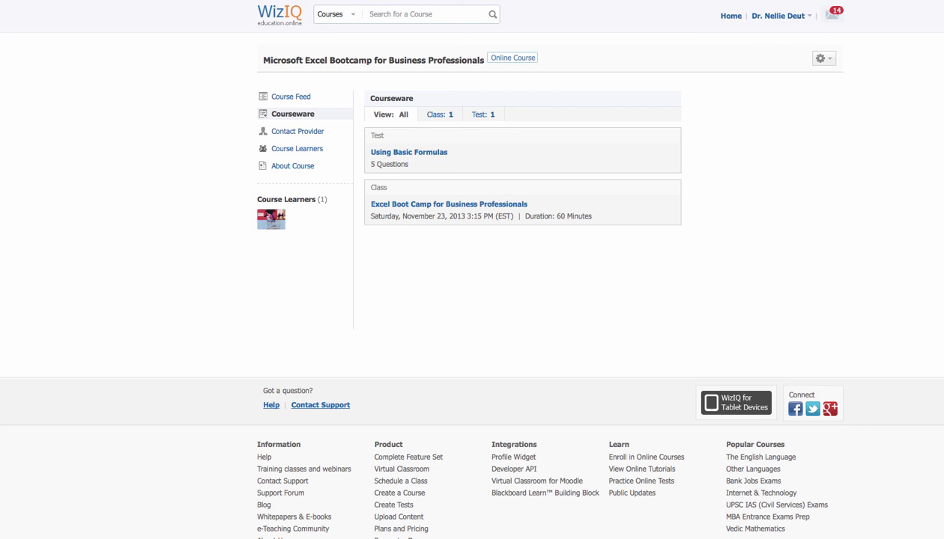
click(54, 0)
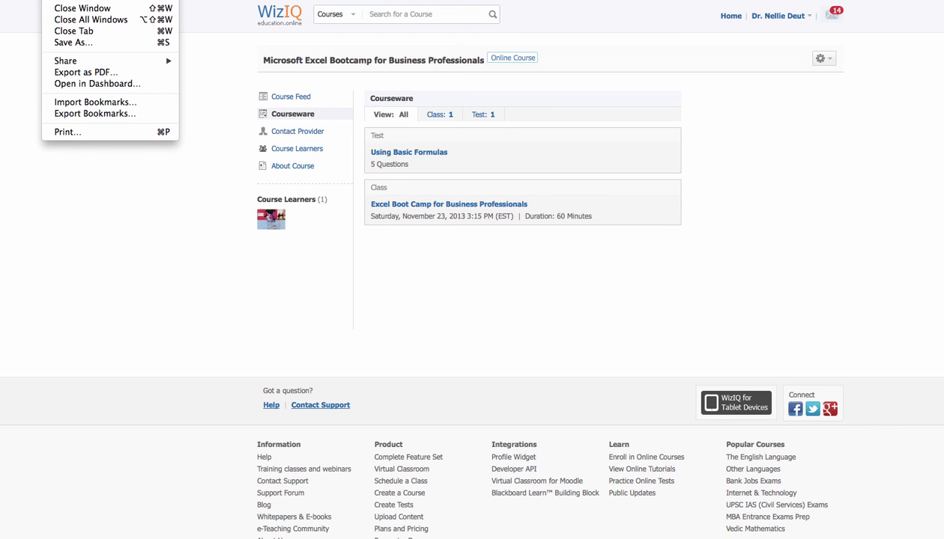
click(112, 1)
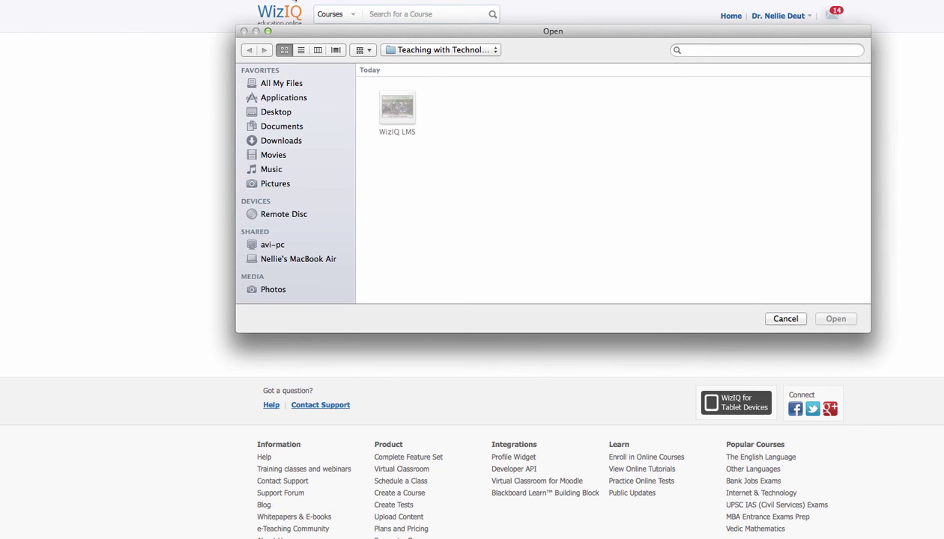
click(779, 320)
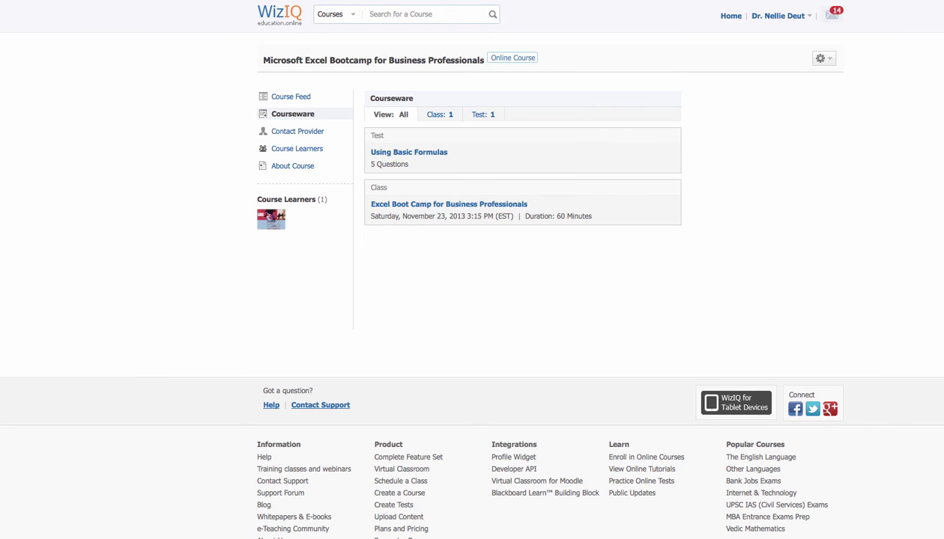
Open the Journal Writing course page and enroll in the course.
click(60, 0)
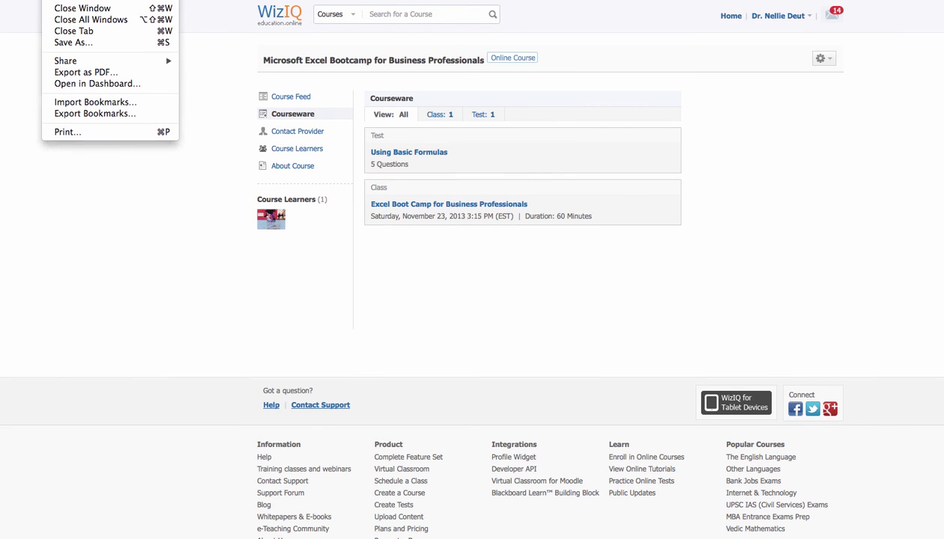
key(Escape)
click(124, 6)
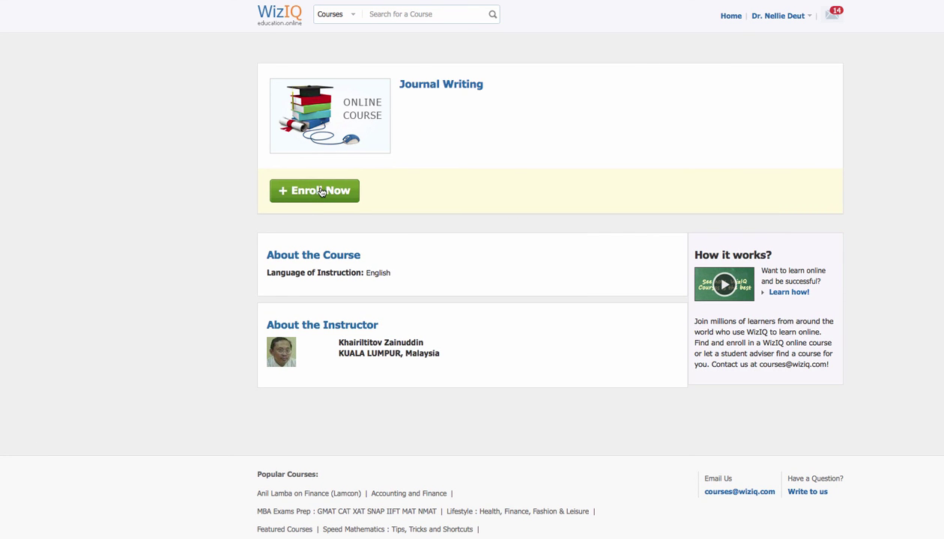
click(320, 193)
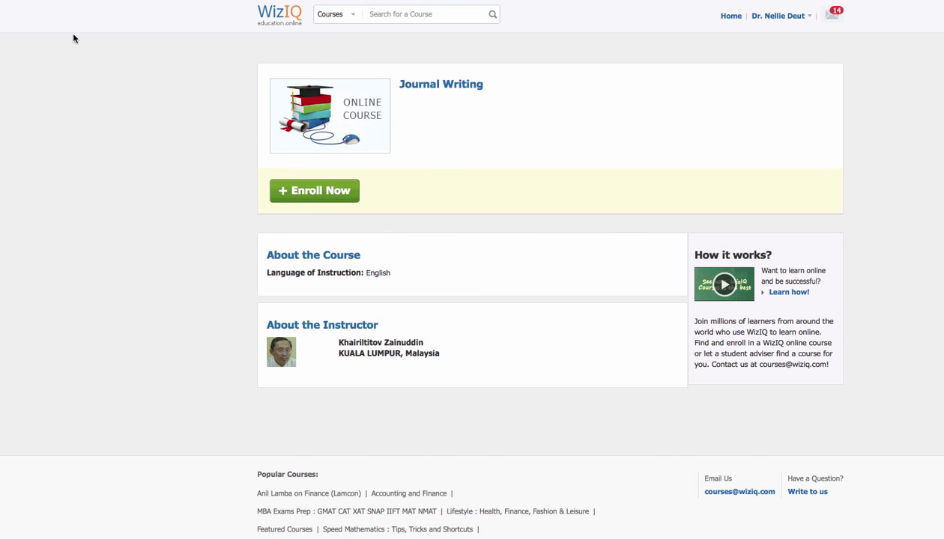